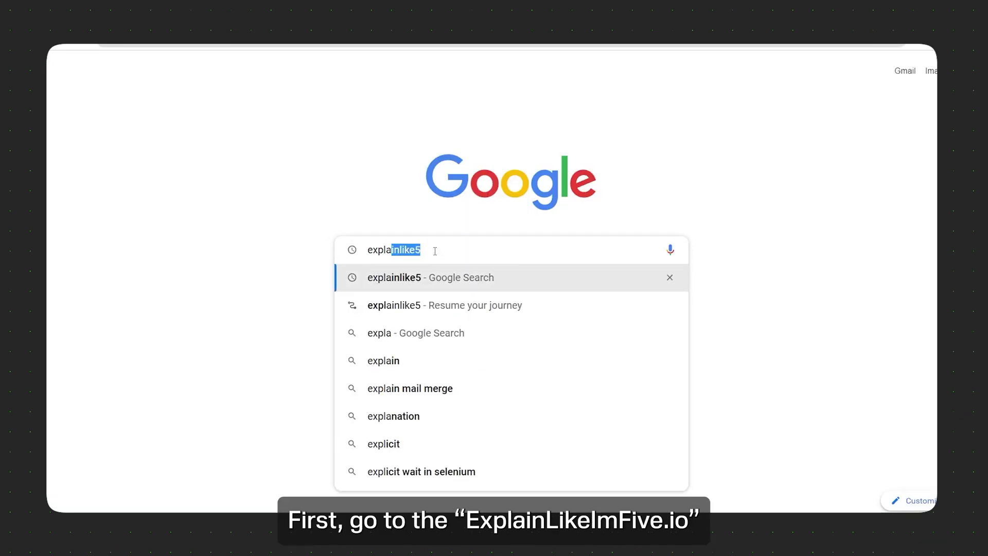
# Step: Search for explainlikeimfive.io and open the ELI5 site from the top result
pyautogui.write('inlike')
pyautogui.press('Down')
pyautogui.press('Down')
pyautogui.press('Down')
pyautogui.press('Return')
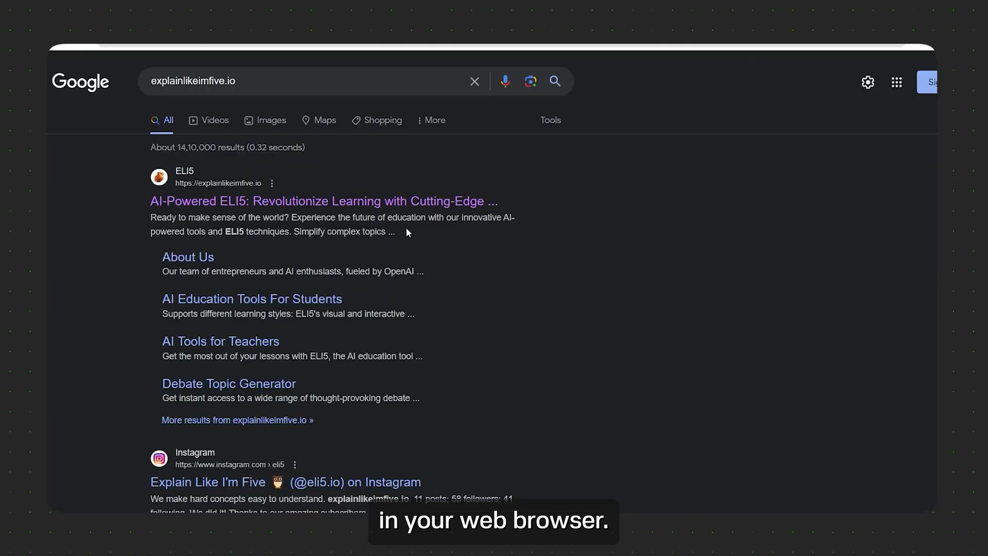
pyautogui.click(395, 205)
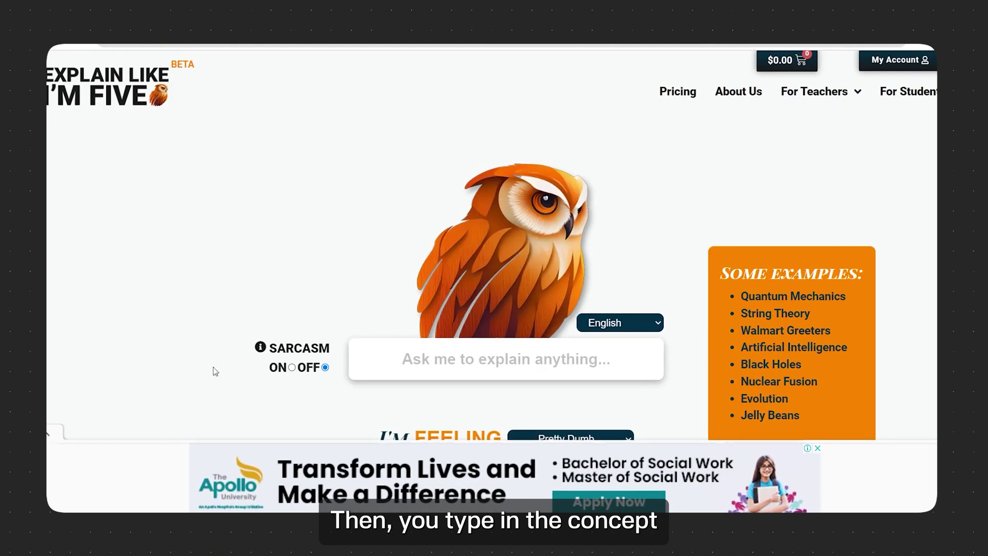
# Step: Explain Quantum Physics with sarcasm off at the 'Pretty Dumb' level, then read the result
pyautogui.click(414, 347)
pyautogui.write('Quantum Physics')
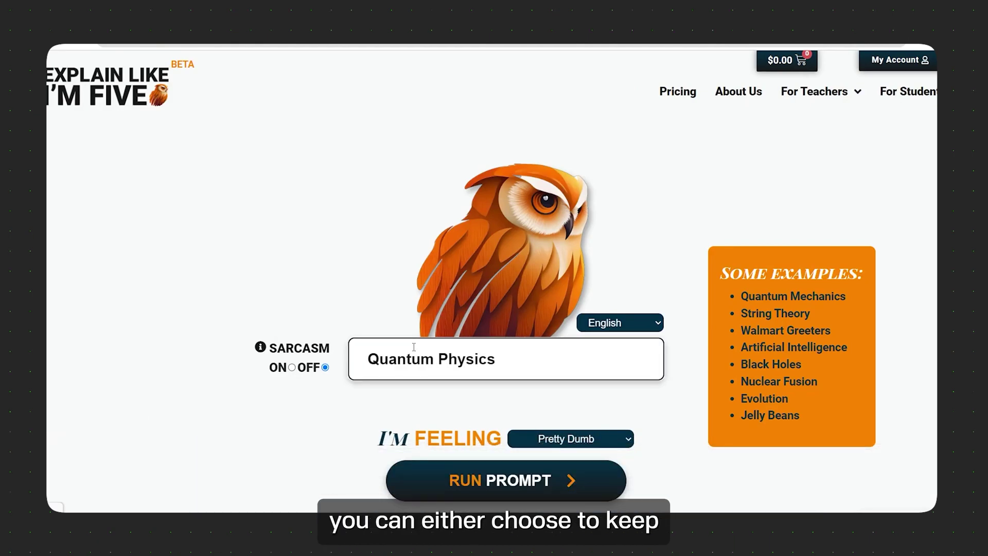
pyautogui.click(292, 366)
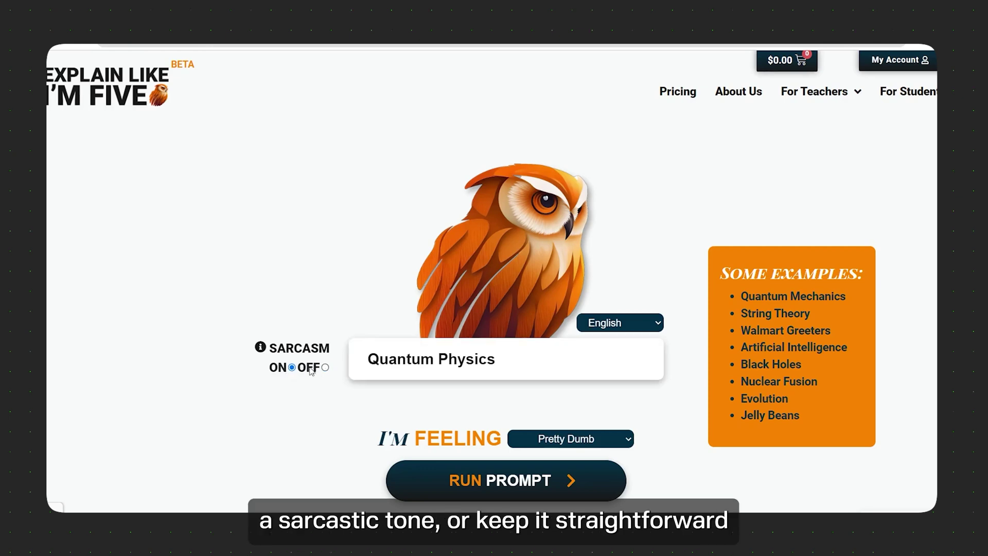
pyautogui.click(325, 367)
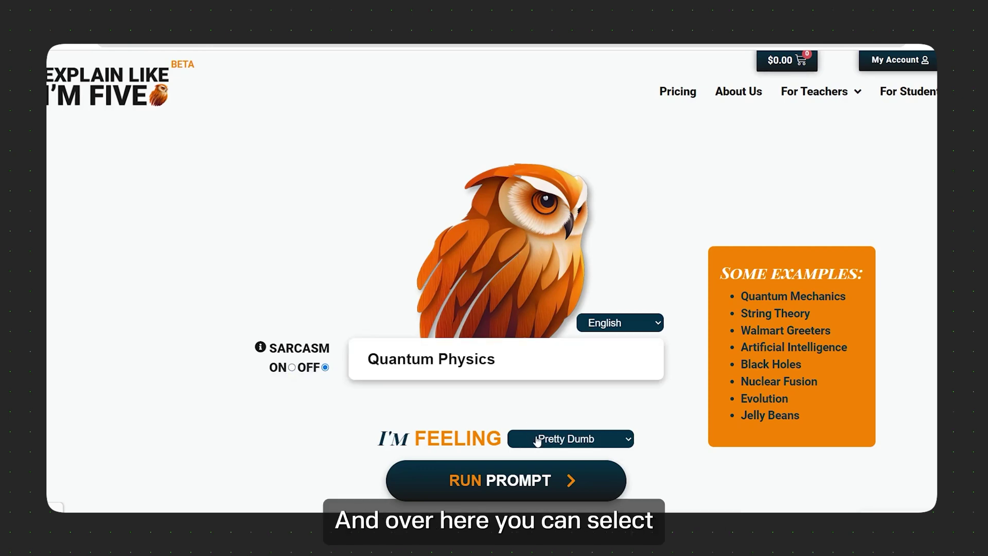
pyautogui.click(560, 465)
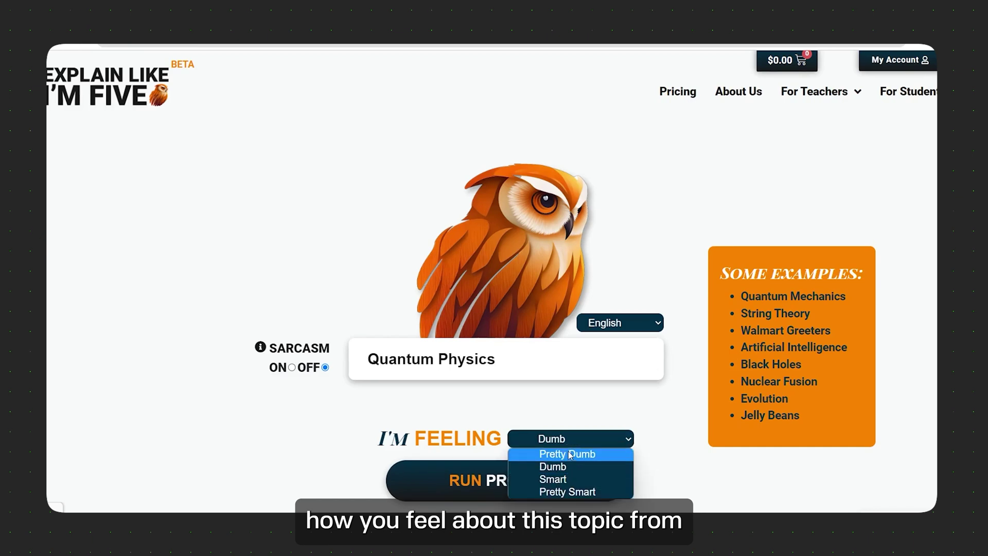
pyautogui.click(556, 479)
pyautogui.scroll(-6, 556, 479)
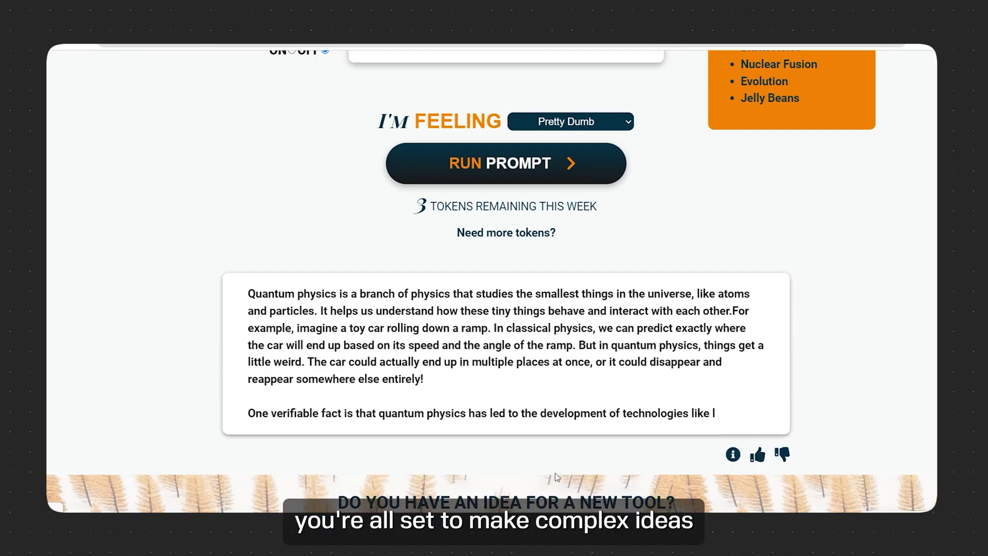
pyautogui.scroll(-1, 556, 476)
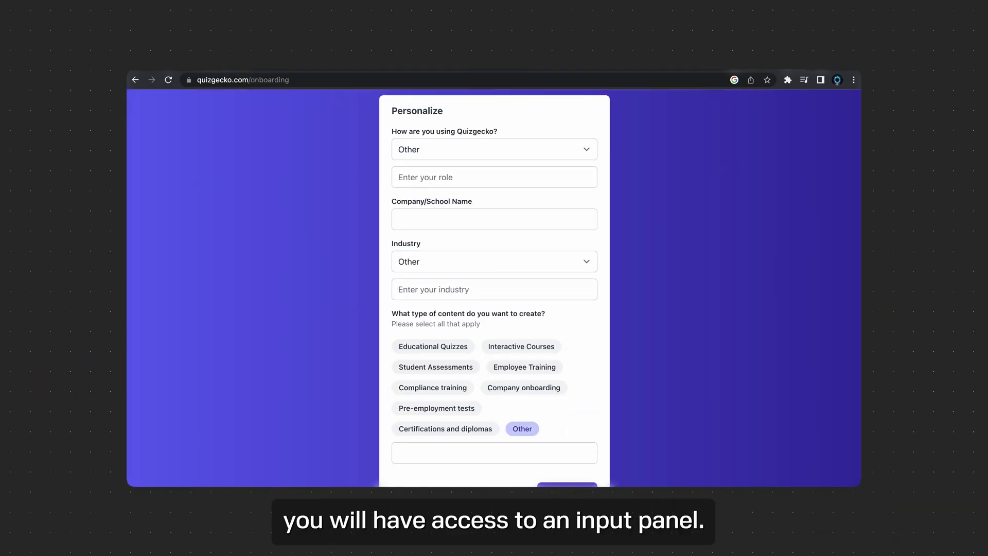
# Step: Scroll back up the QuizGecko page
pyautogui.scroll(1, 493, 288)
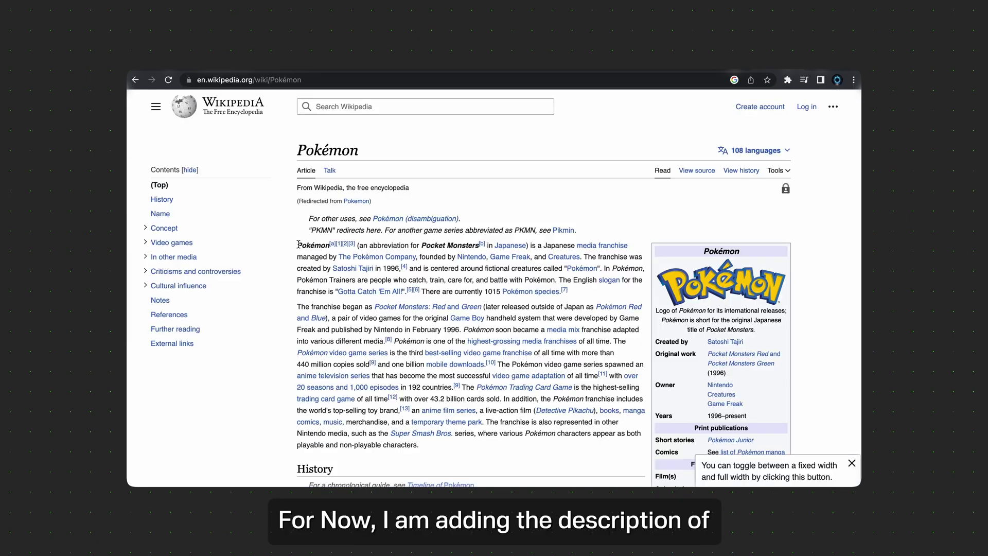
# Step: Paste the Pokémon intro and generate a Medium, English, fill-in-the-blank quiz of 3 questions
pyautogui.moveTo(298, 245); pyautogui.dragTo(445, 444)
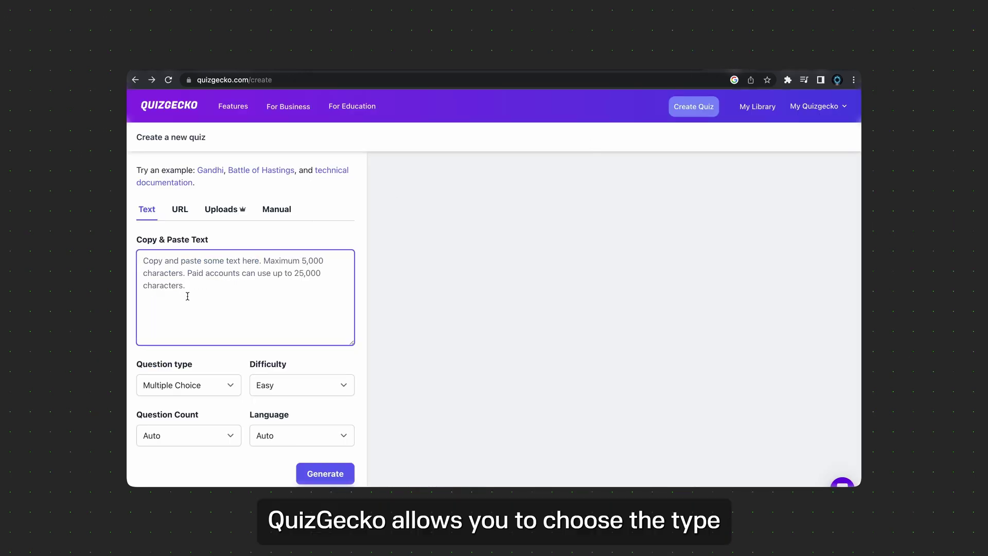
pyautogui.hotkey('ctrl', 'v')
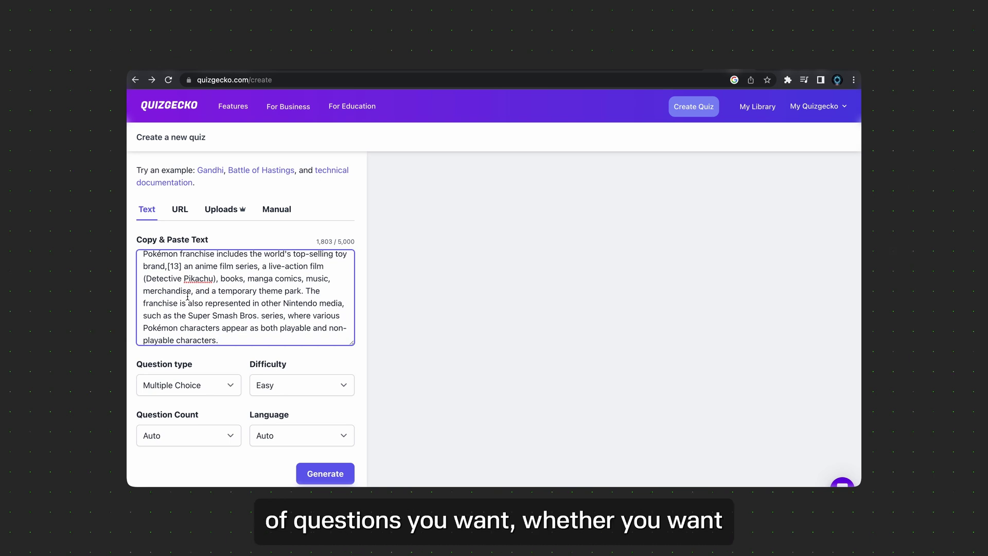
pyautogui.click(204, 382)
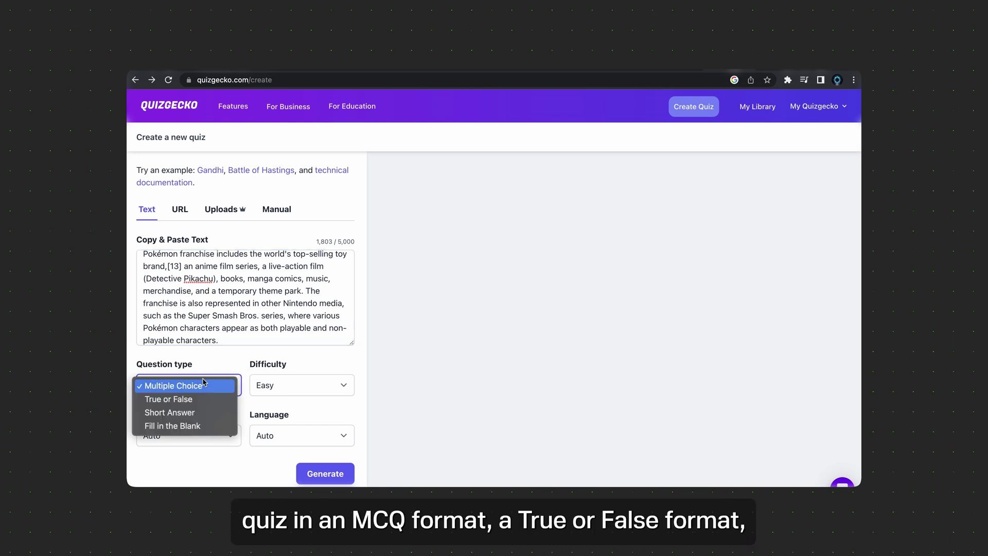
pyautogui.click(207, 427)
pyautogui.click(306, 400)
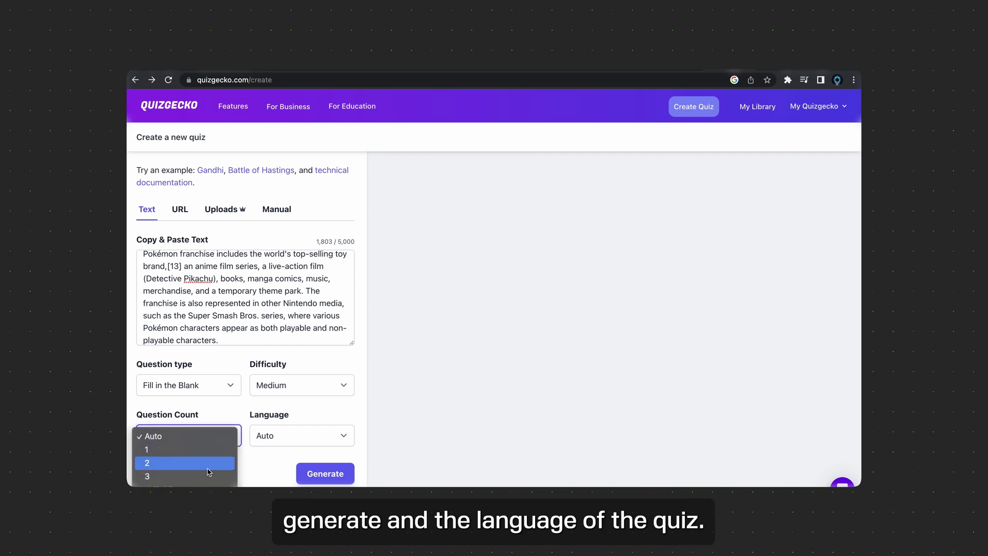
pyautogui.click(299, 448)
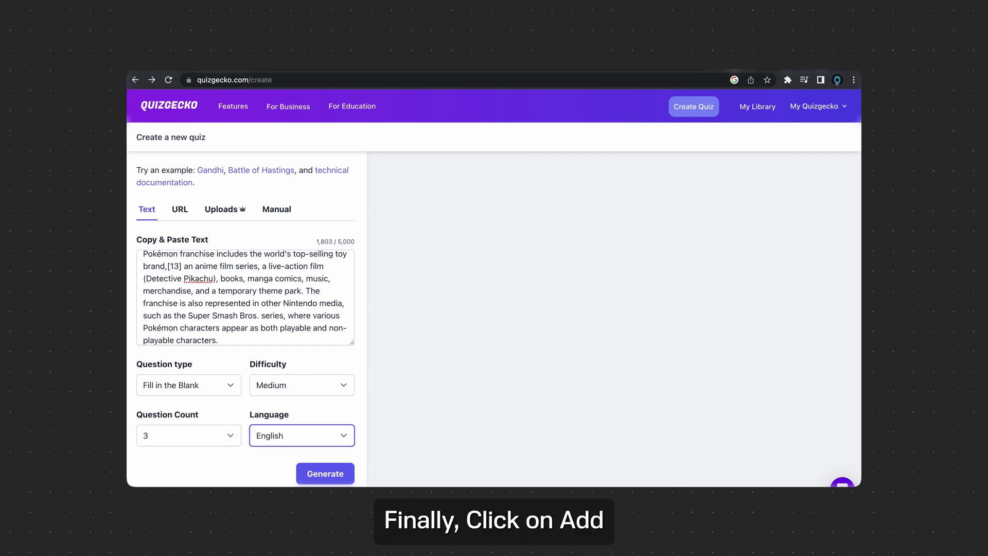
pyautogui.click(326, 476)
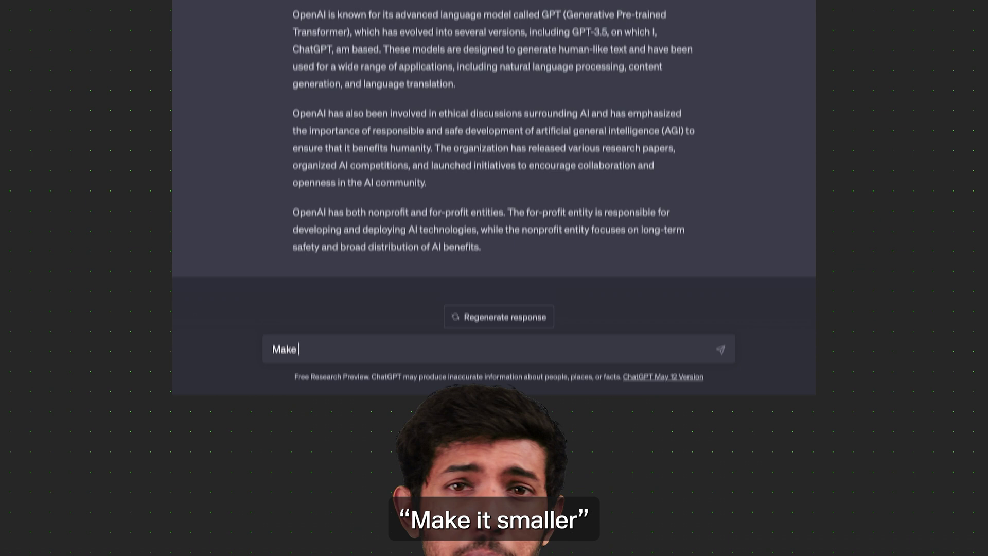
# Step: Type the follow-up 'Make it smaller' into the ChatGPT message box
pyautogui.write('it Sma')
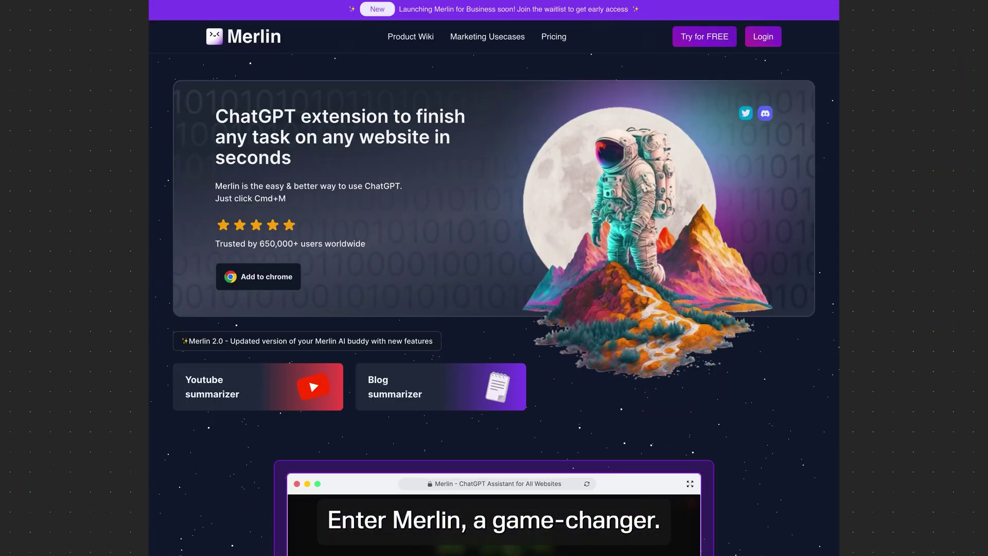
# Step: Scroll down through the getmerlin.in homepage to review the extension's features
pyautogui.scroll(-2, 494, 277)
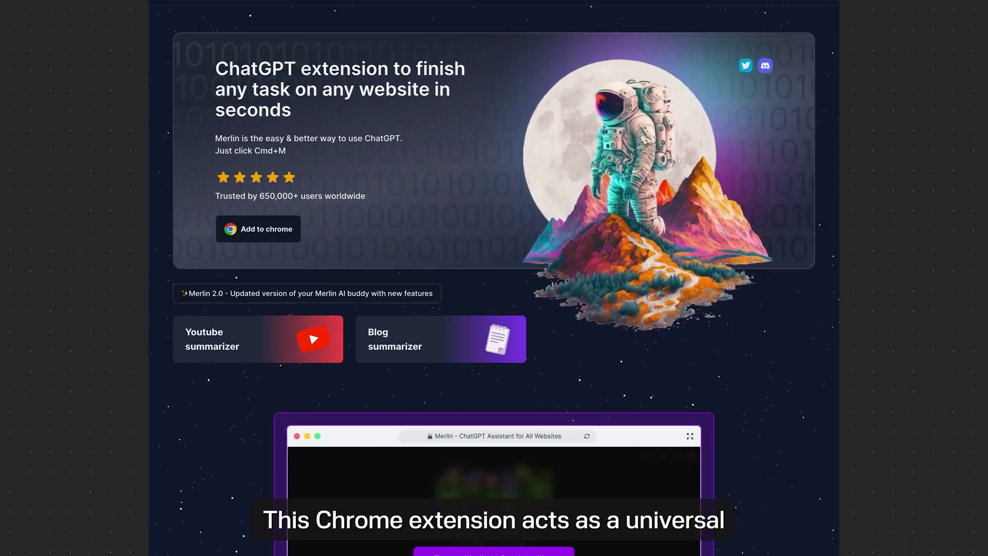
pyautogui.scroll(-2, 494, 277)
pyautogui.scroll(-2, 494, 278)
pyautogui.scroll(-2, 494, 278)
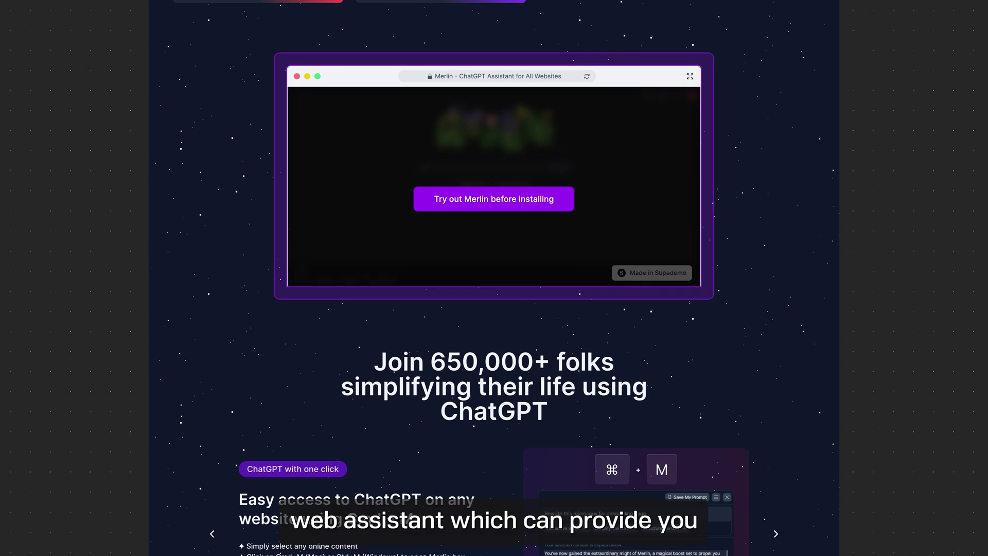
pyautogui.scroll(-2, 494, 278)
pyautogui.scroll(-1, 494, 278)
pyautogui.scroll(-3, 493, 277)
pyautogui.scroll(-2, 494, 278)
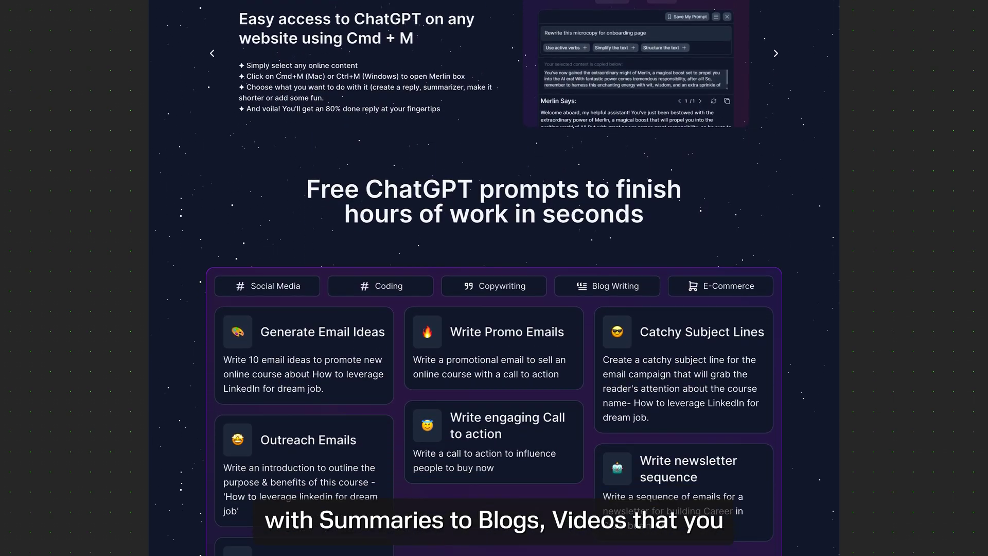
pyautogui.scroll(-2, 494, 277)
pyautogui.scroll(-2, 494, 277)
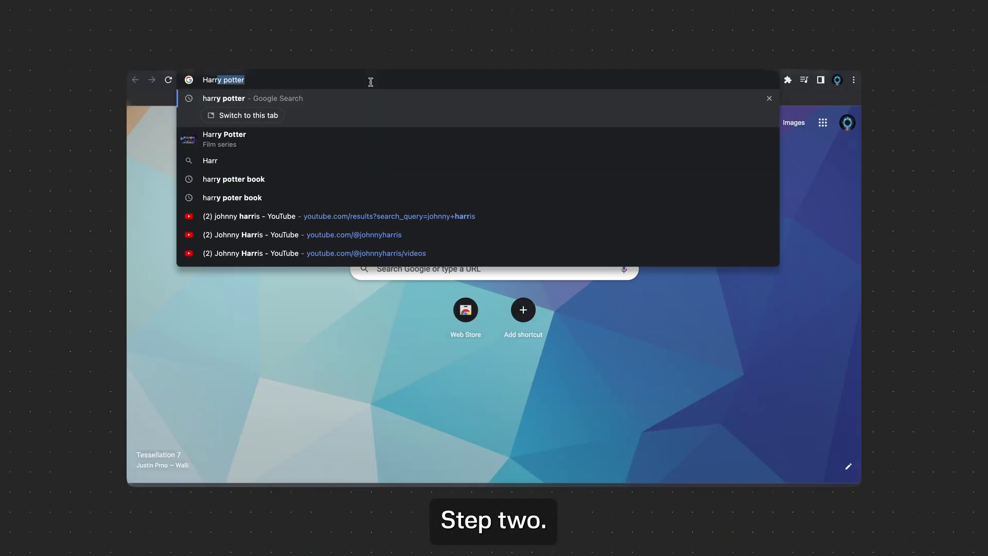
# Step: Search Google for Harry Potter and start a Merlin chat from the results panel
pyautogui.write('y po')
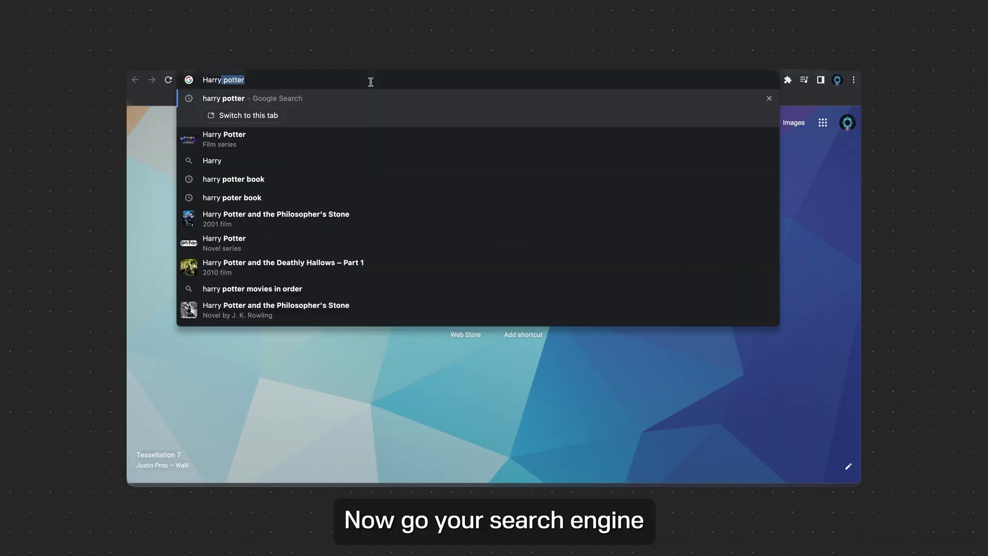
pyautogui.write('tter')
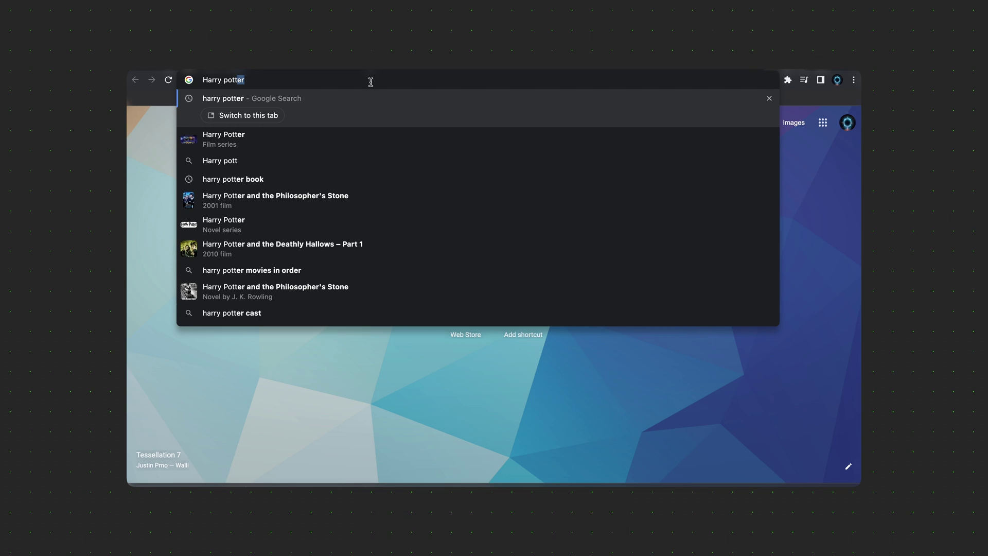
pyautogui.press('Return')
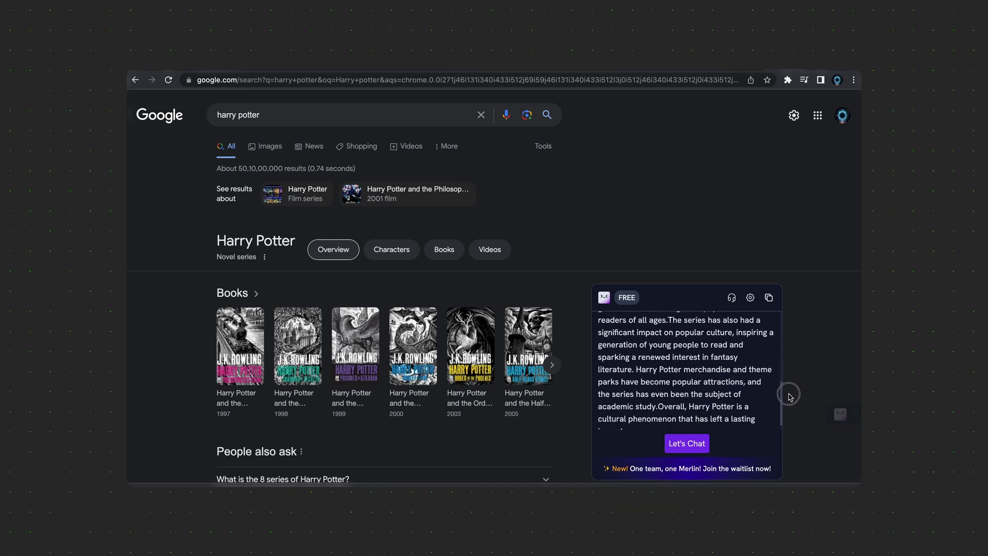
pyautogui.click(686, 443)
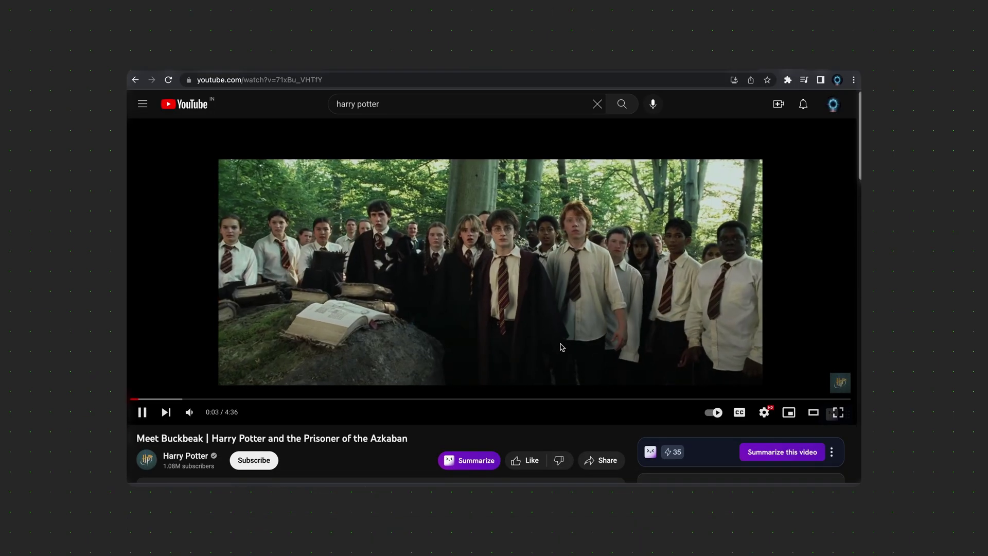
# Step: Pause Meet Buckbeak and generate Merlin's point-by-point summary of the video
pyautogui.click(562, 347)
pyautogui.scroll(-1, 732, 411)
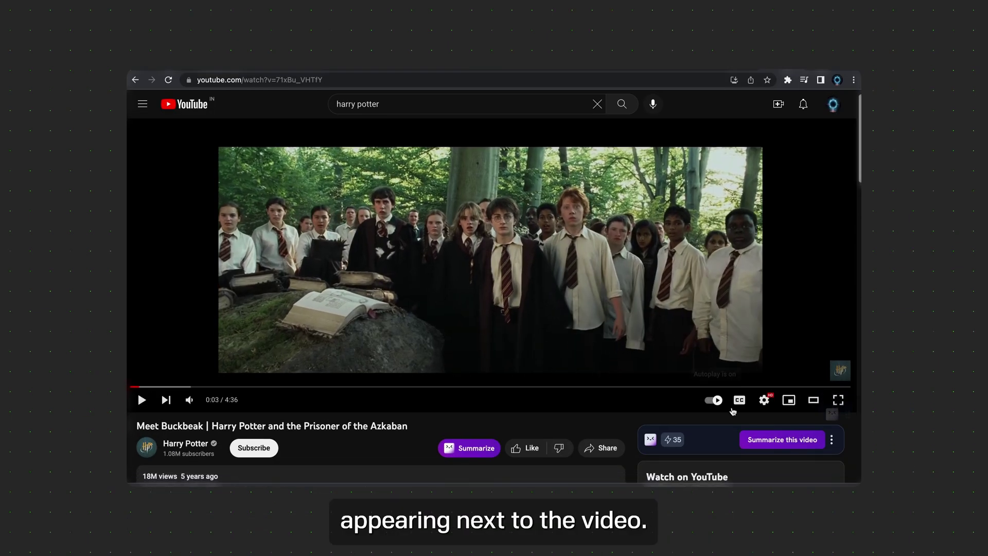
pyautogui.click(760, 441)
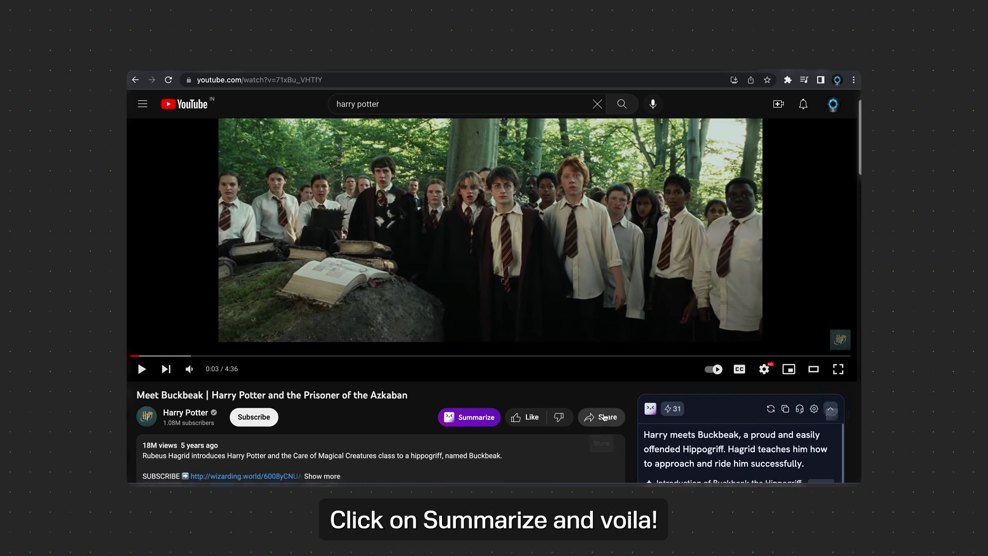
pyautogui.scroll(-3, 604, 416)
pyautogui.scroll(-3, 604, 416)
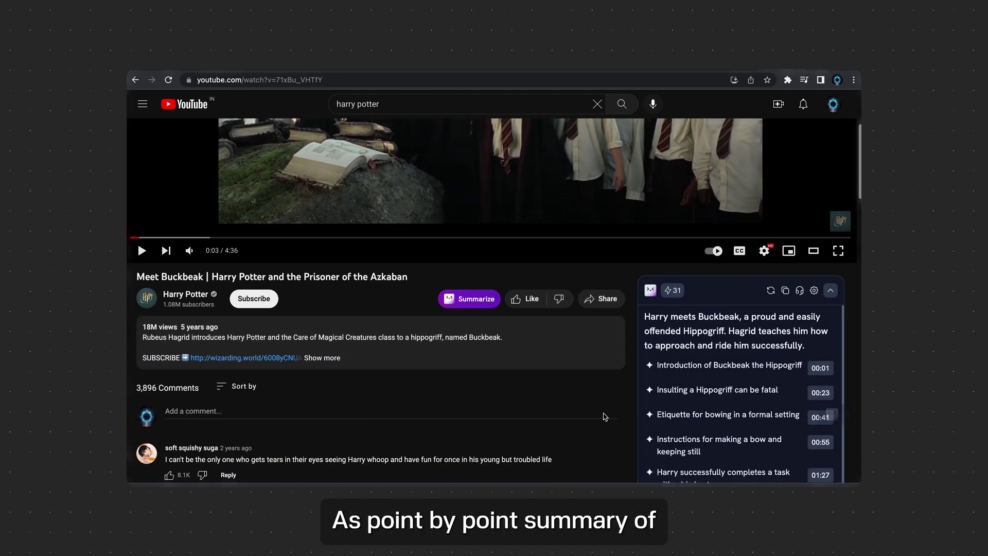
pyautogui.scroll(-1, 605, 416)
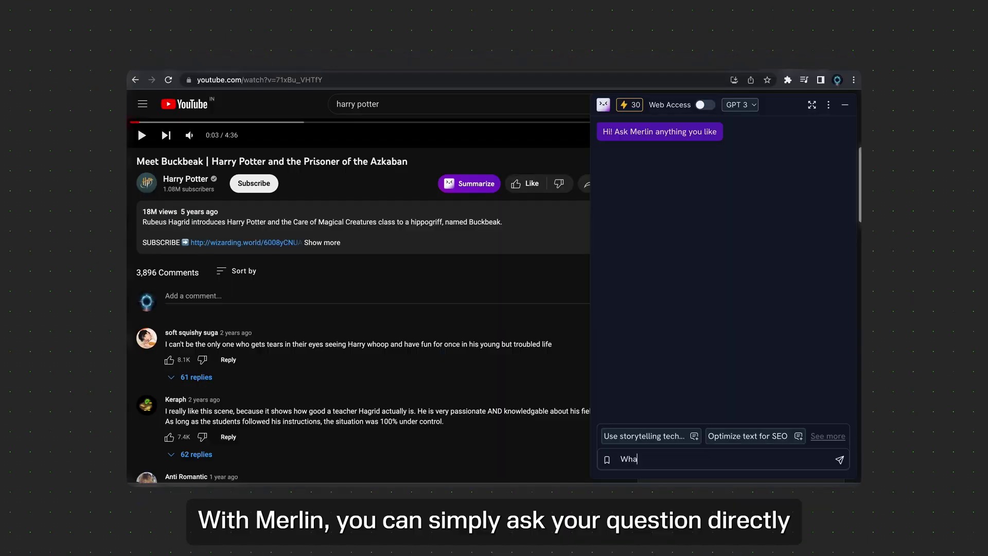
# Step: Type the question about India's daily malaria case count into Merlin's chat
pyautogui.write('t is the daily c')
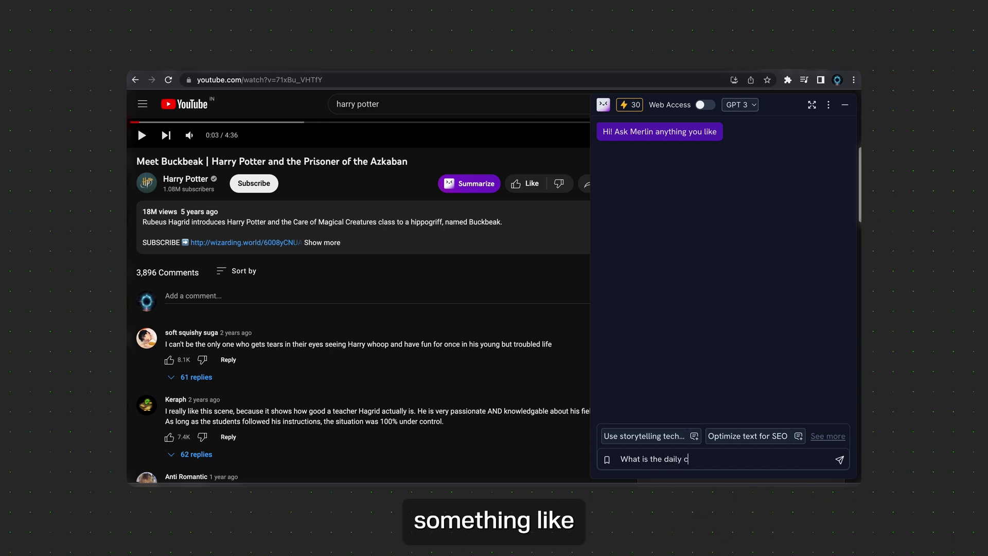
pyautogui.write('ount of Malaria')
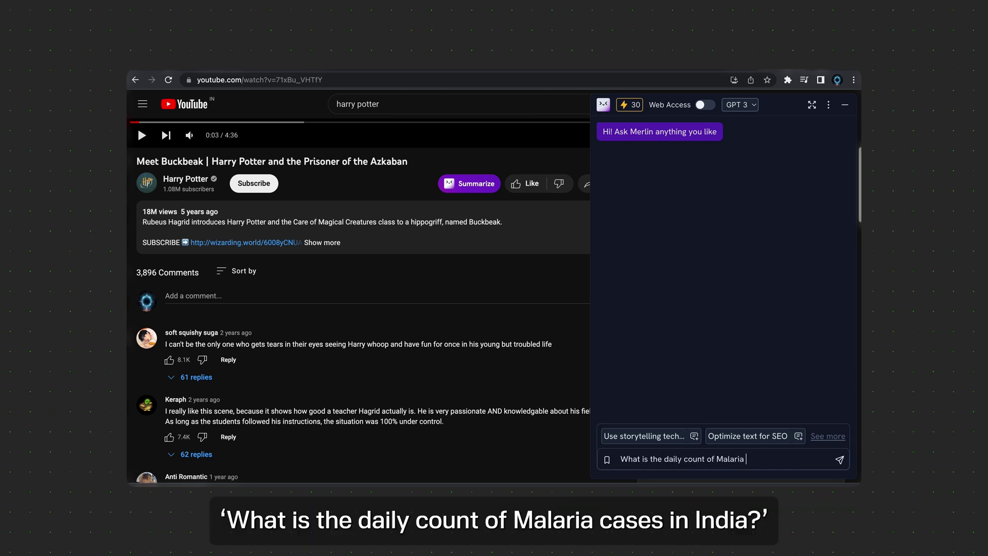
pyautogui.write(' in india?')
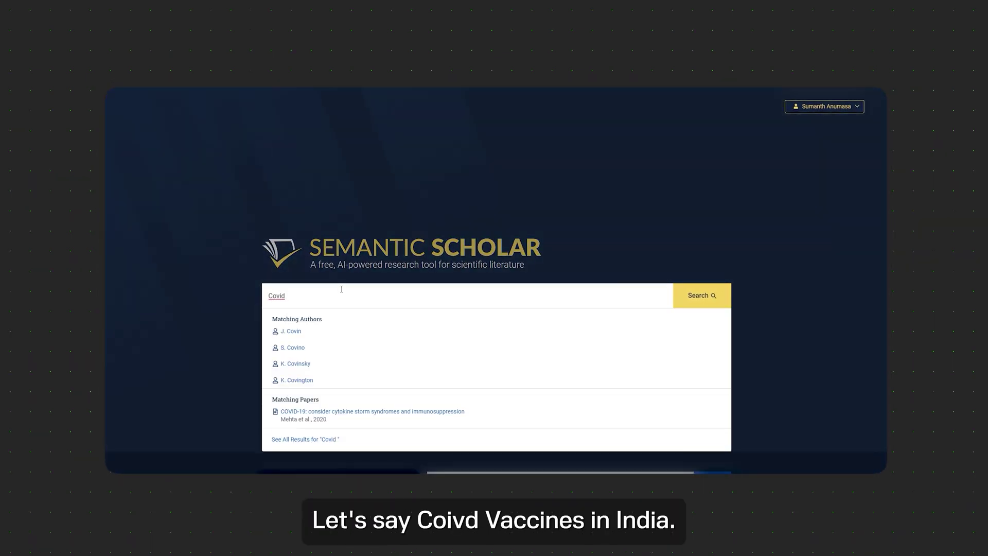
# Step: Search Semantic Scholar for 'Covid vaccines in India' and view the Fields of Study and Journals filters
pyautogui.write('Vacci')
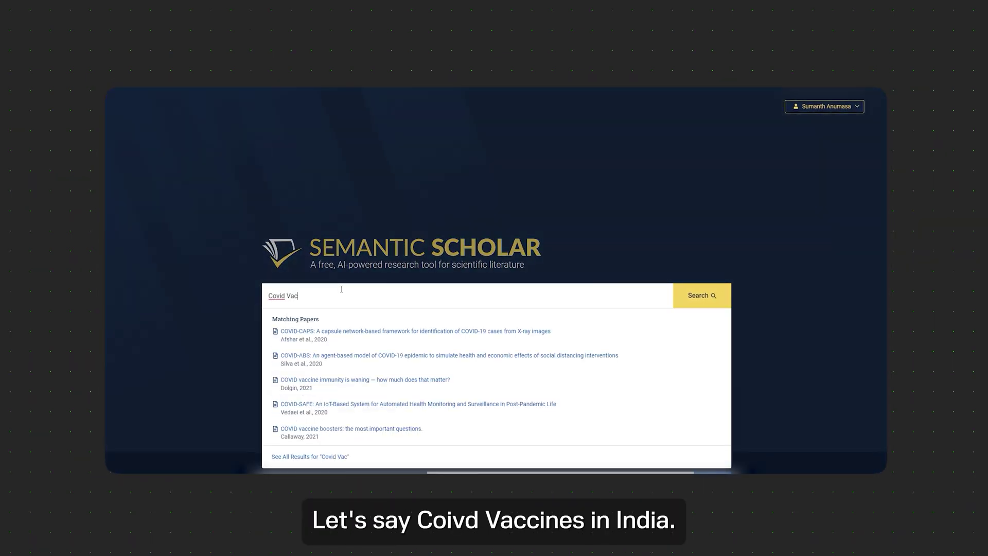
pyautogui.write('nes in india')
pyautogui.press('Return')
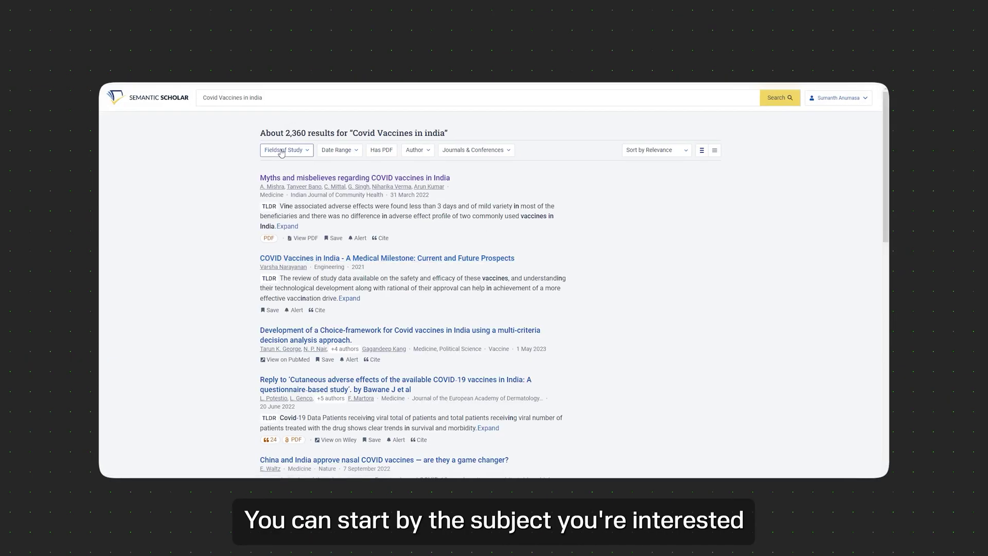
pyautogui.click(281, 151)
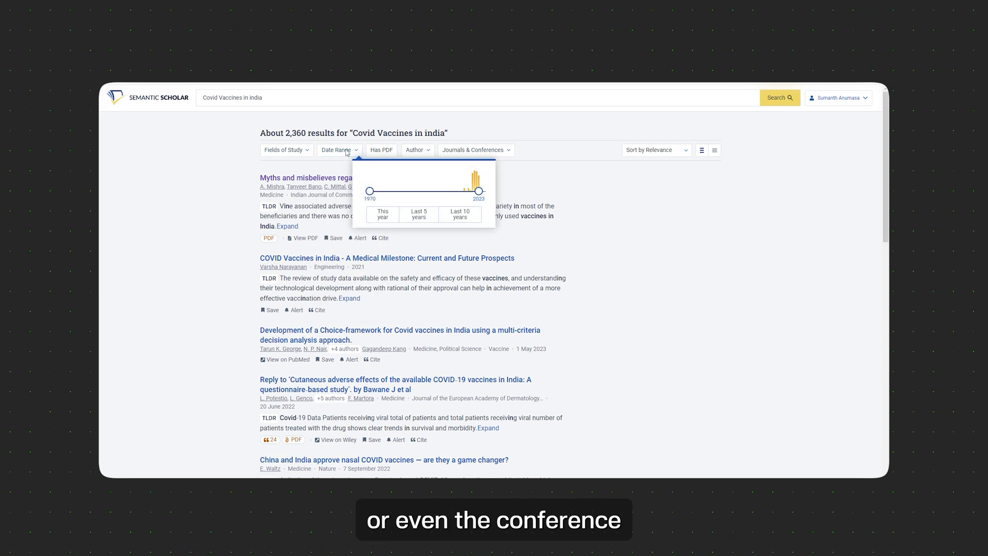
pyautogui.click(474, 154)
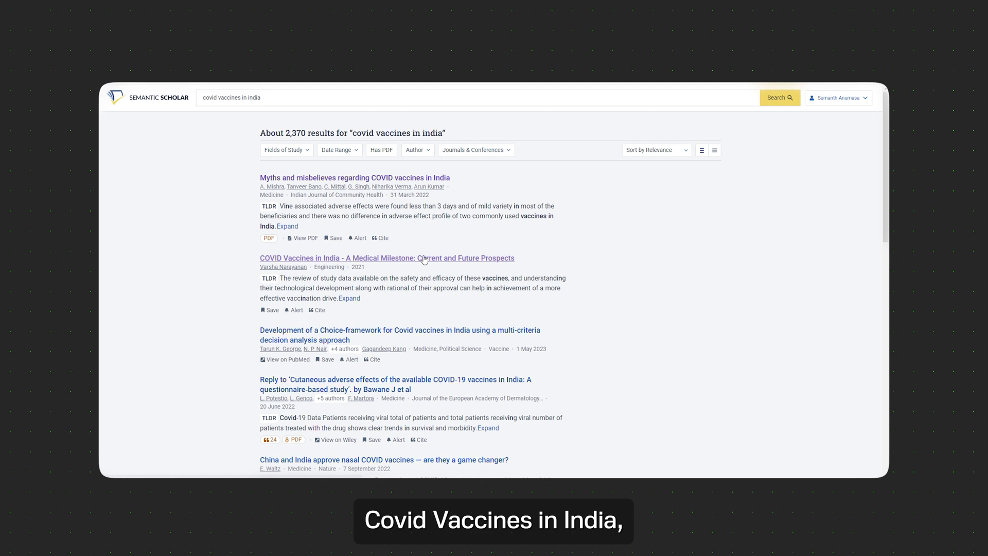
# Step: Open the Medical Milestone paper and scroll through its 25 references and related papers
pyautogui.click(424, 258)
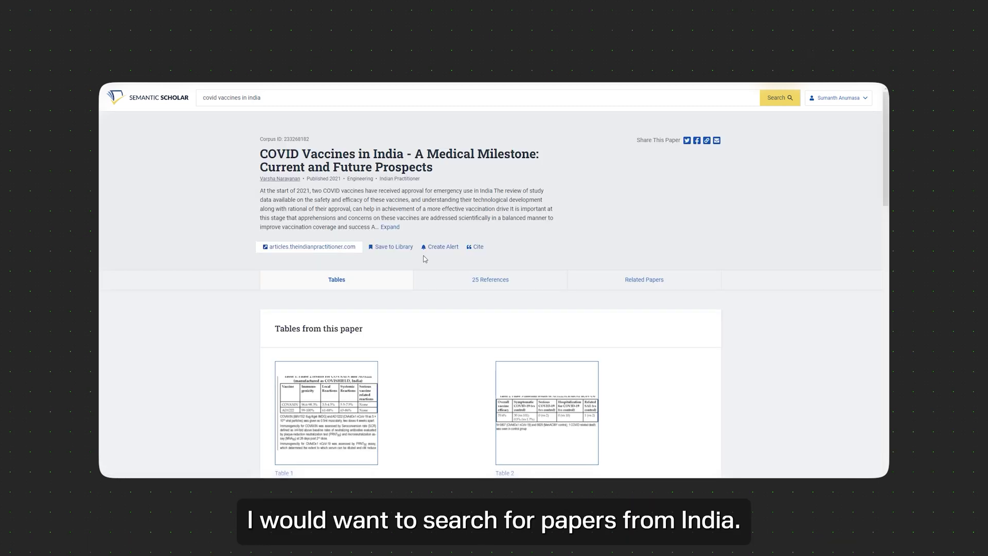
pyautogui.scroll(-5, 429, 260)
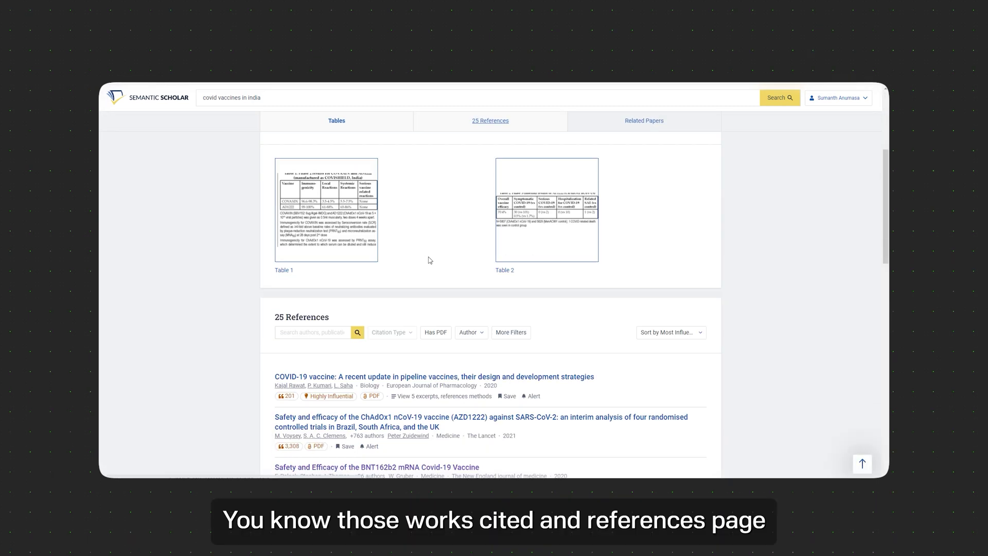
pyautogui.scroll(-2, 430, 260)
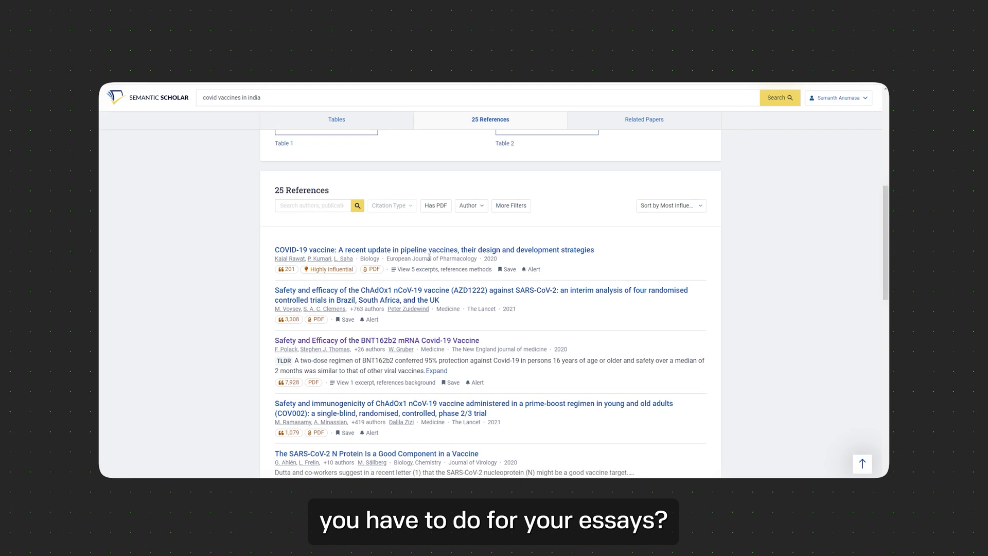
pyautogui.scroll(-1, 429, 257)
pyautogui.scroll(-1, 469, 267)
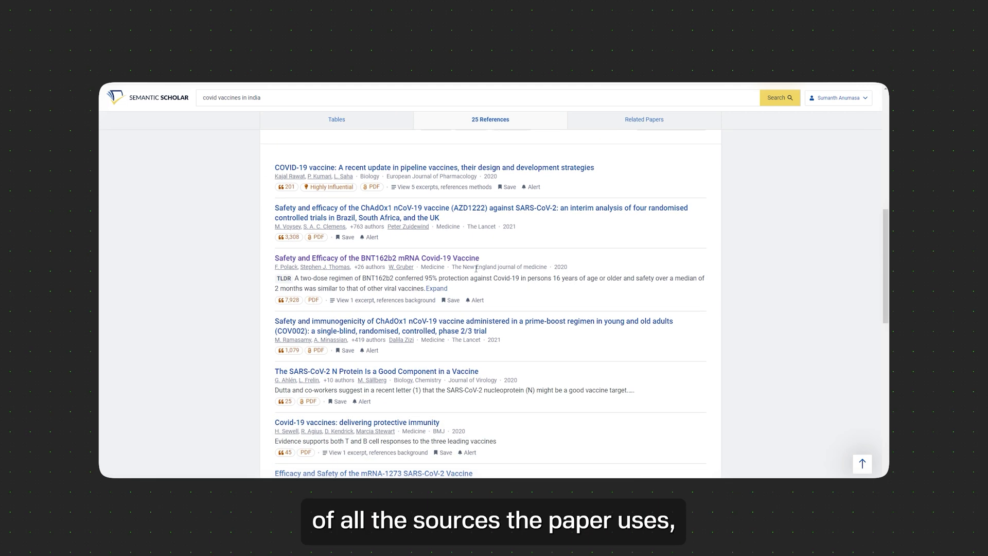
pyautogui.scroll(-1, 476, 268)
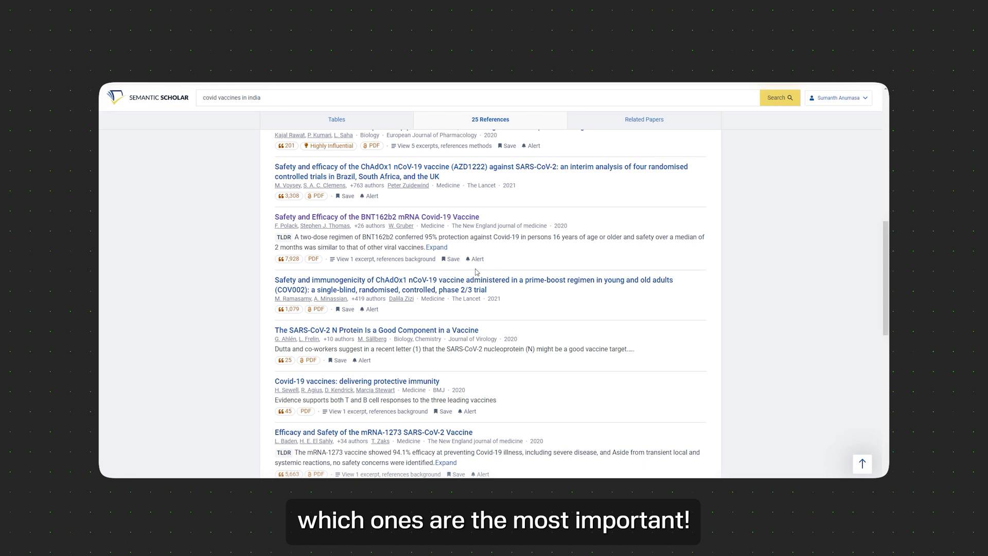
pyautogui.scroll(-1, 477, 272)
pyautogui.scroll(-2, 476, 272)
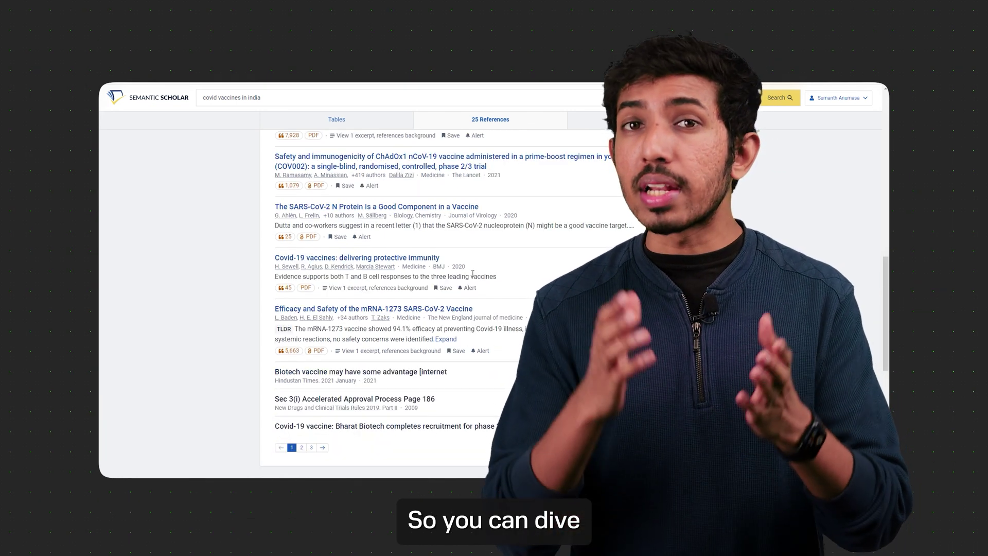
pyautogui.scroll(-4, 612, 127)
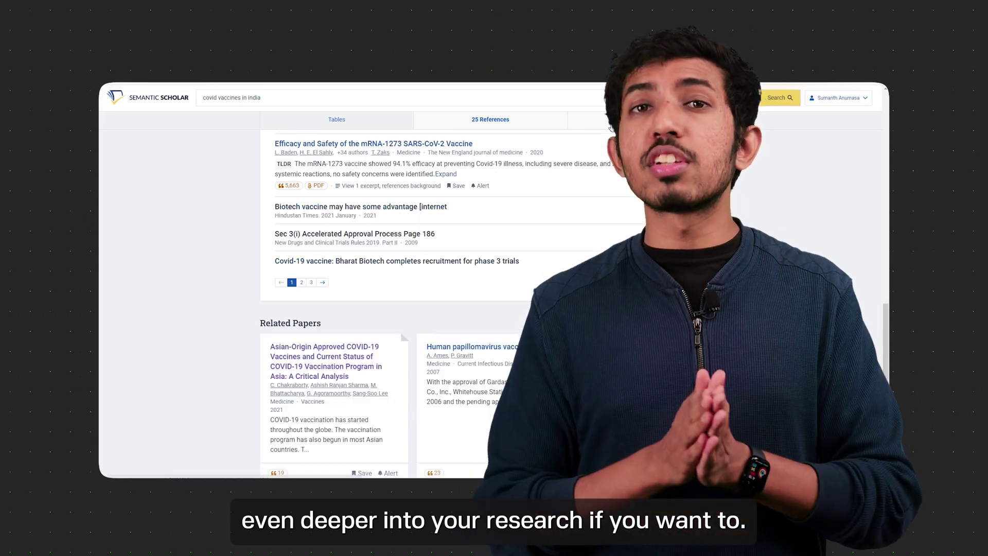
pyautogui.scroll(-2, 574, 205)
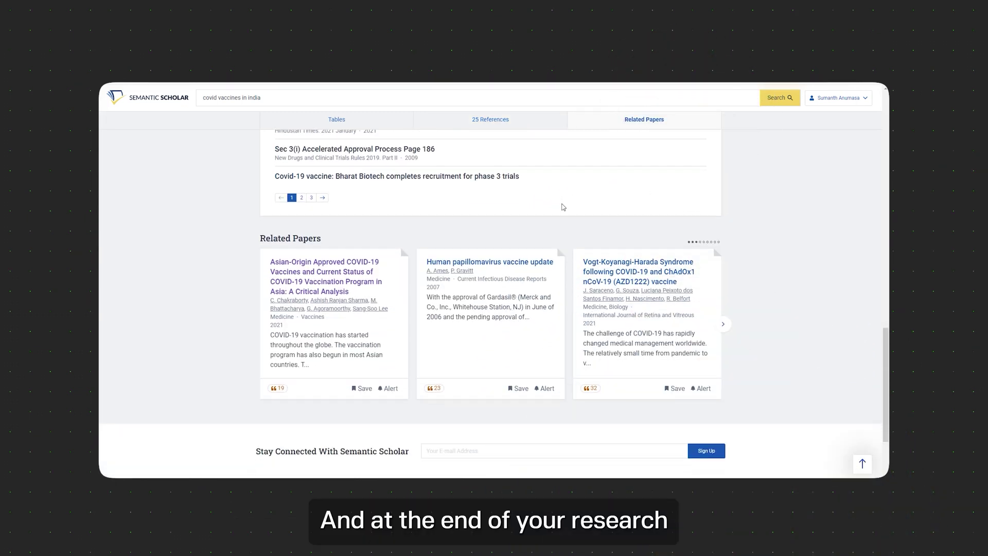
pyautogui.scroll(-1, 563, 206)
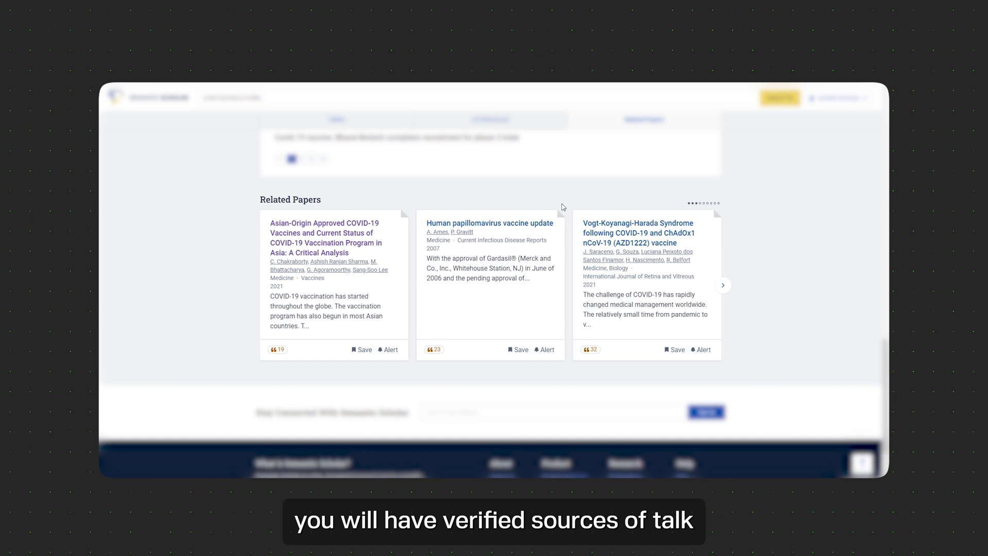